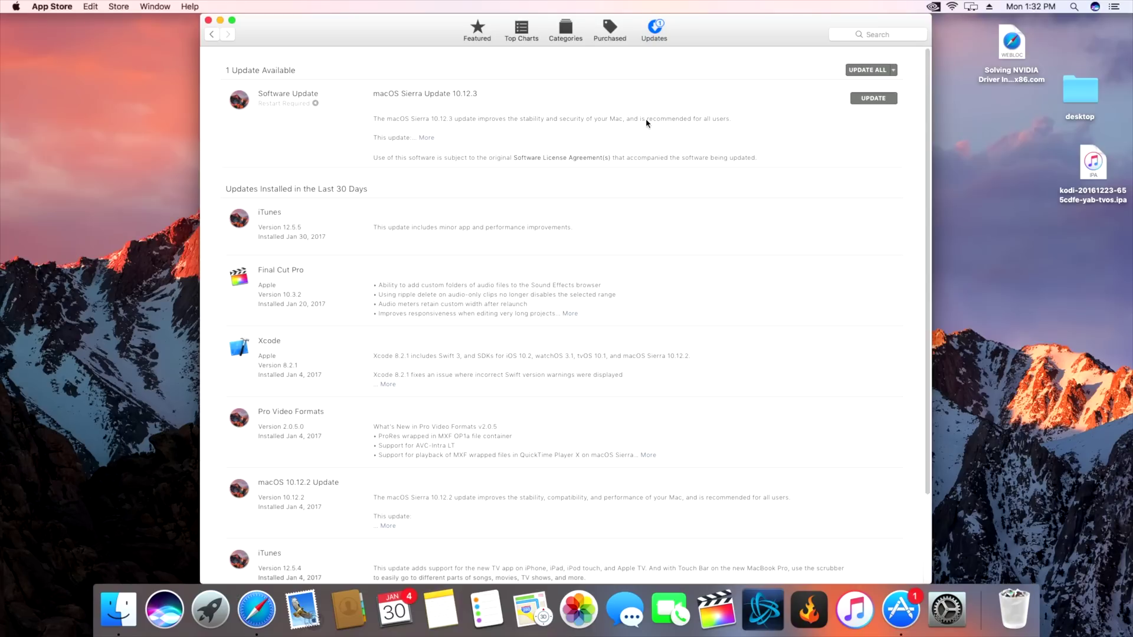
Update all in App Store and confirm Download & Restart for macOS Sierra 10.12.3
{"action": "left_click", "coordinate": [870, 73]}
{"action": "left_click", "coordinate": [616, 108]}
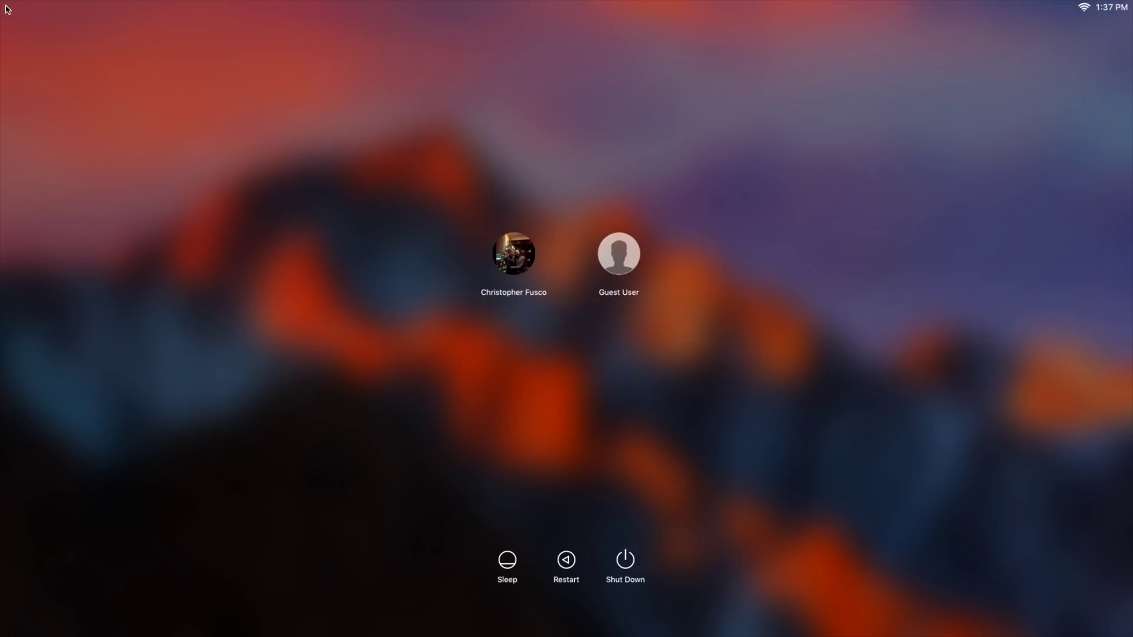
Log in to the user account with the password after the update restart
{"action": "key", "text": "Return"}
{"action": "type", "text": "•"}
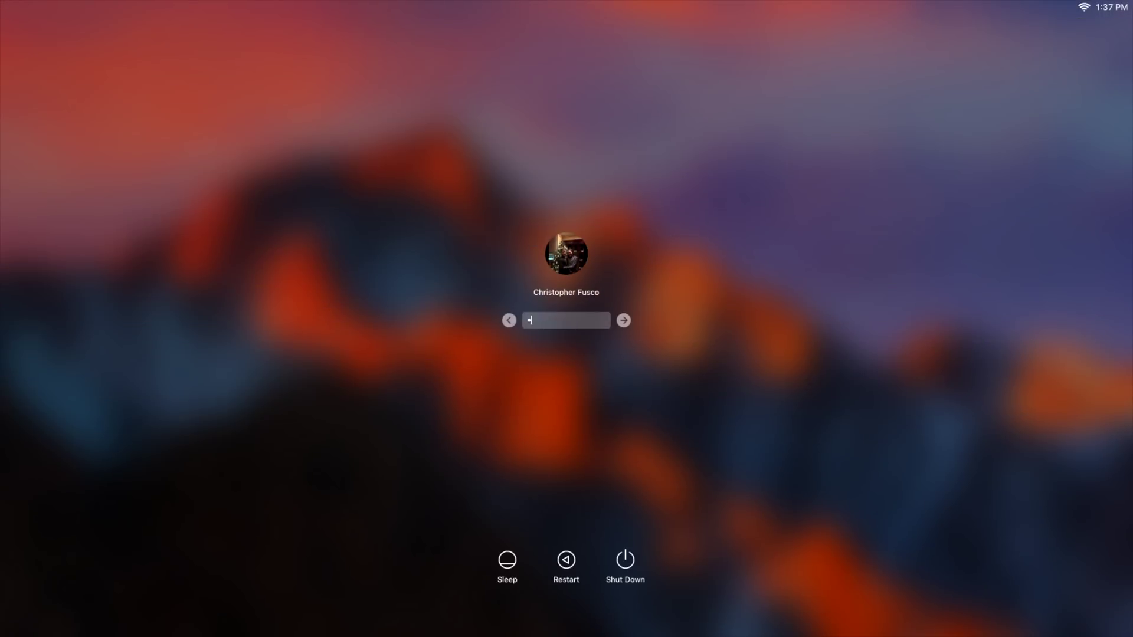
{"action": "type", "text": "••••••••••"}
{"action": "key", "text": "Return"}
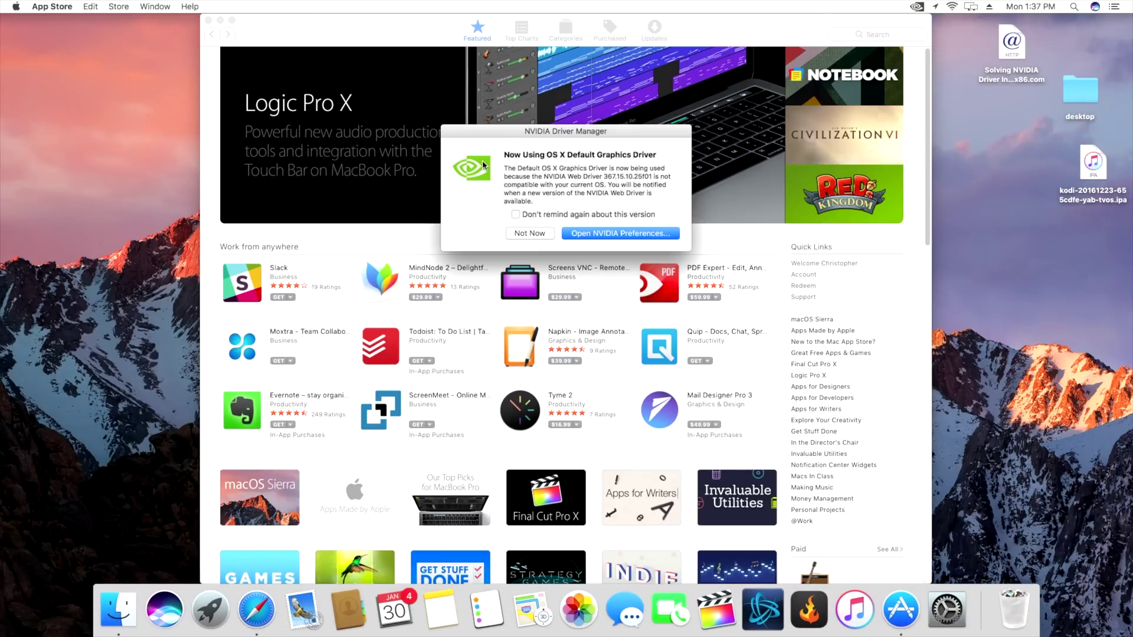
Check for NVIDIA driver updates and start installing Web Driver 367.15.10.35f01
{"action": "left_click", "coordinate": [591, 235]}
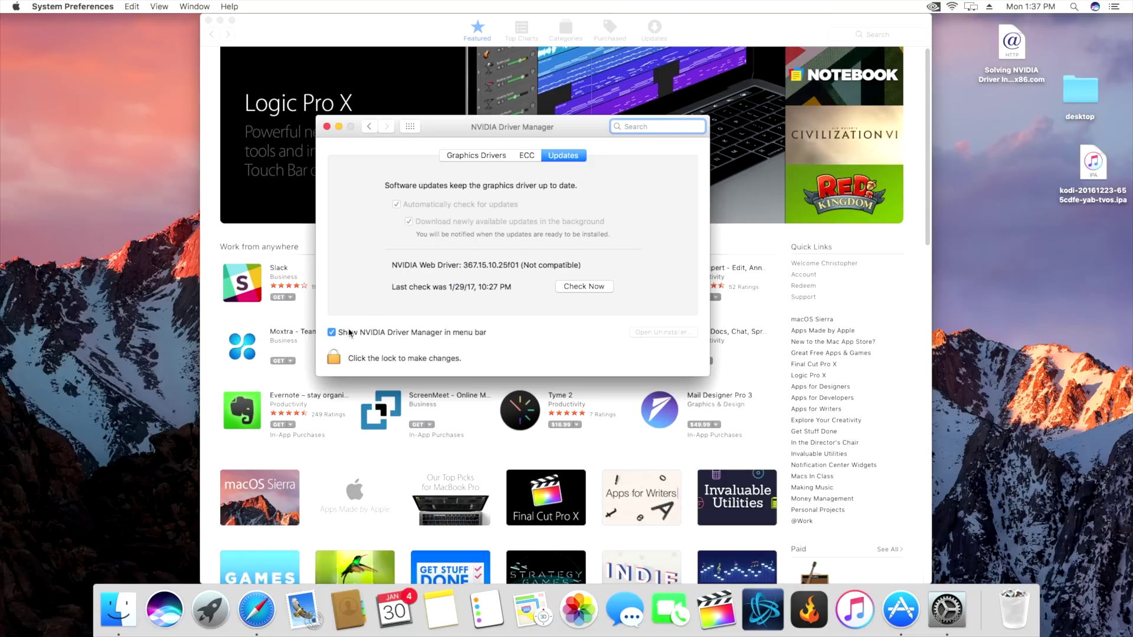
{"action": "left_click", "coordinate": [584, 288]}
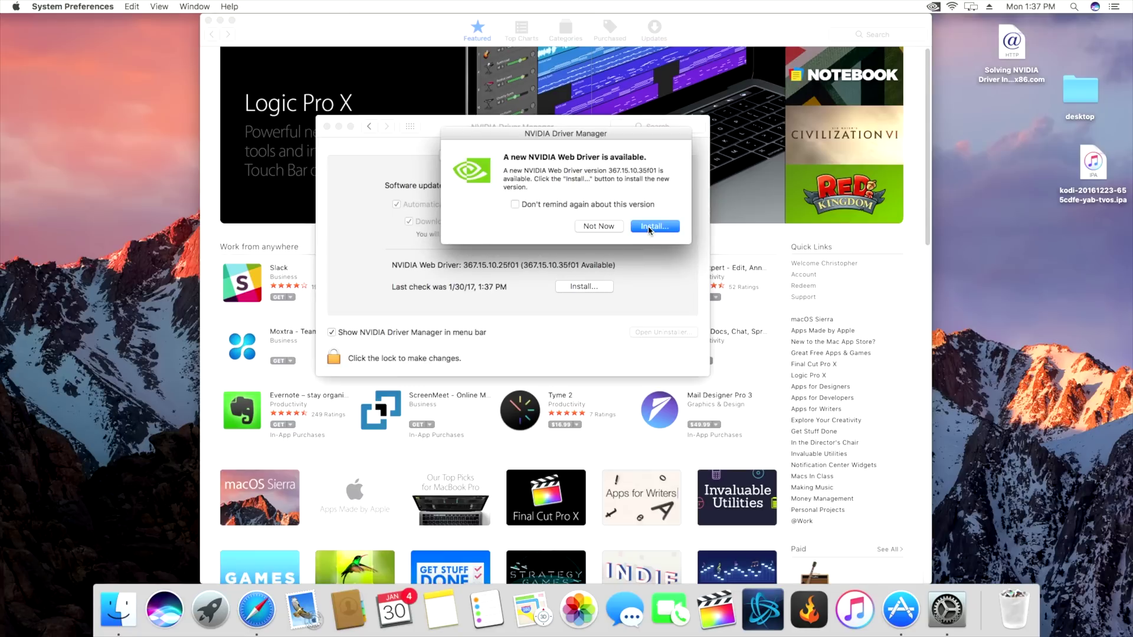
{"action": "left_click", "coordinate": [650, 228]}
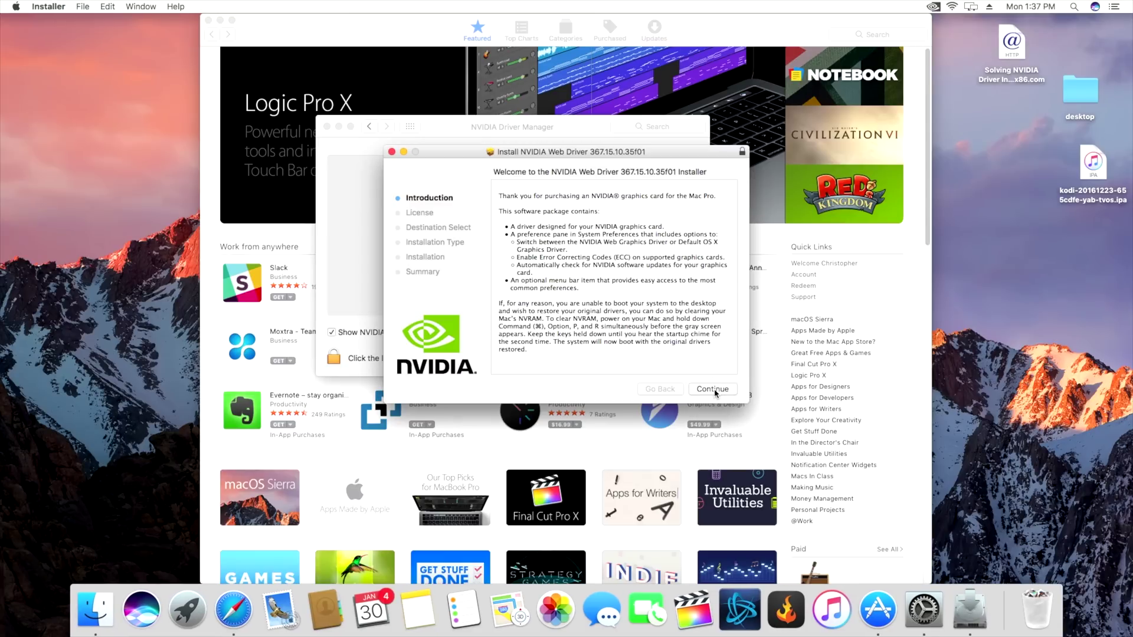
Accept the NVIDIA Web Driver license and begin the installation
{"action": "left_click", "coordinate": [713, 390]}
{"action": "left_click", "coordinate": [714, 390]}
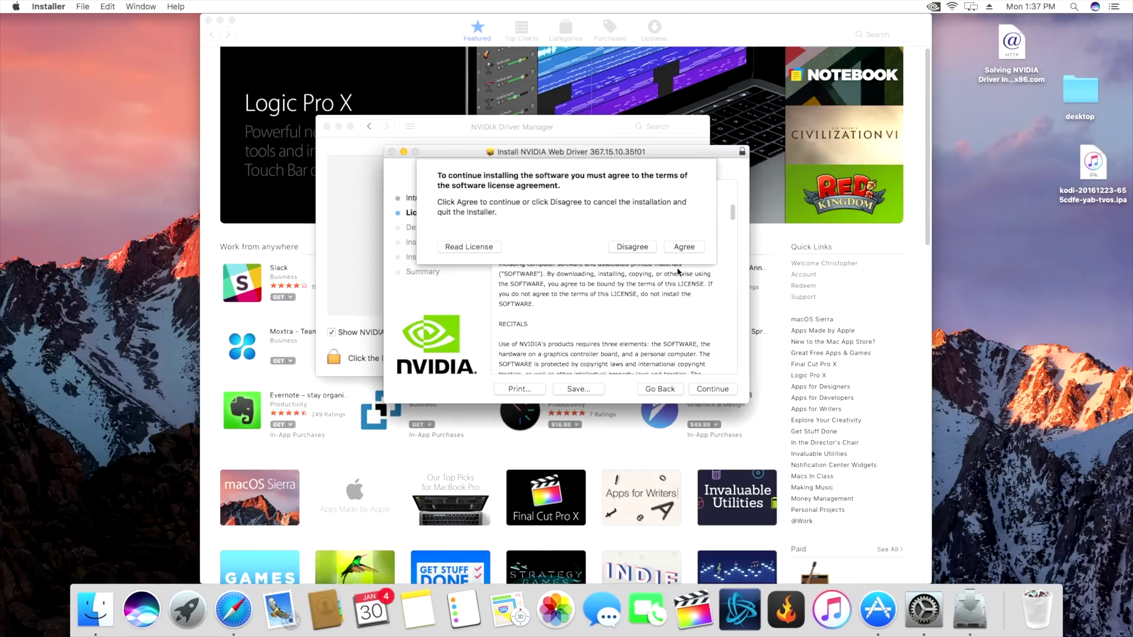
{"action": "left_click", "coordinate": [684, 251]}
{"action": "left_click", "coordinate": [718, 390]}
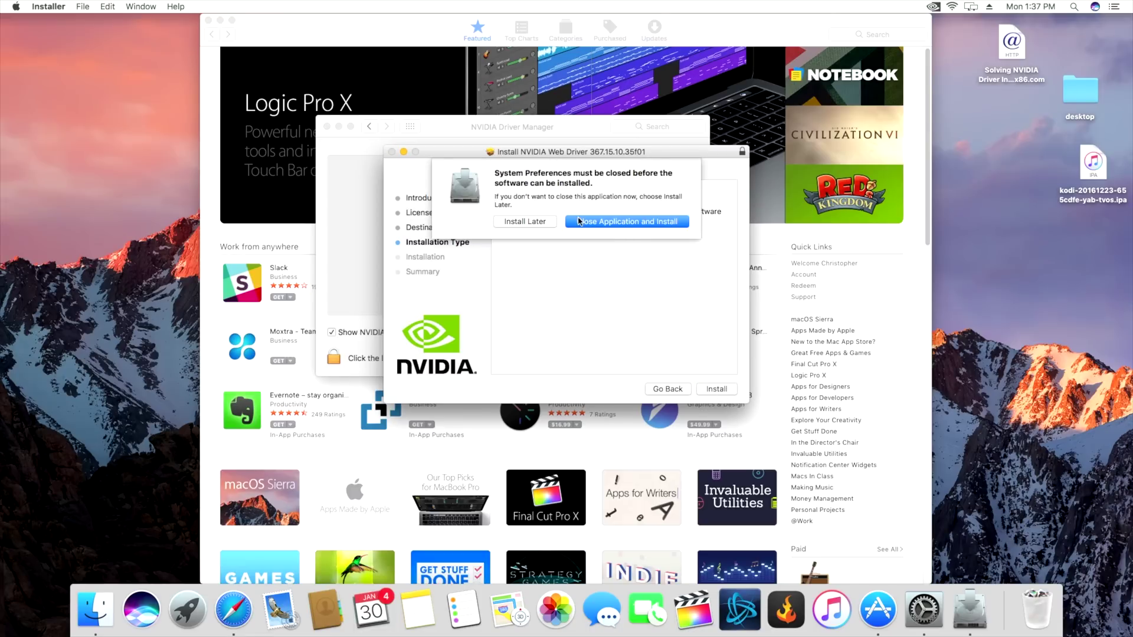
Close System Preferences, authenticate with the admin password, and confirm the restart-required installation
{"action": "left_click", "coordinate": [596, 226]}
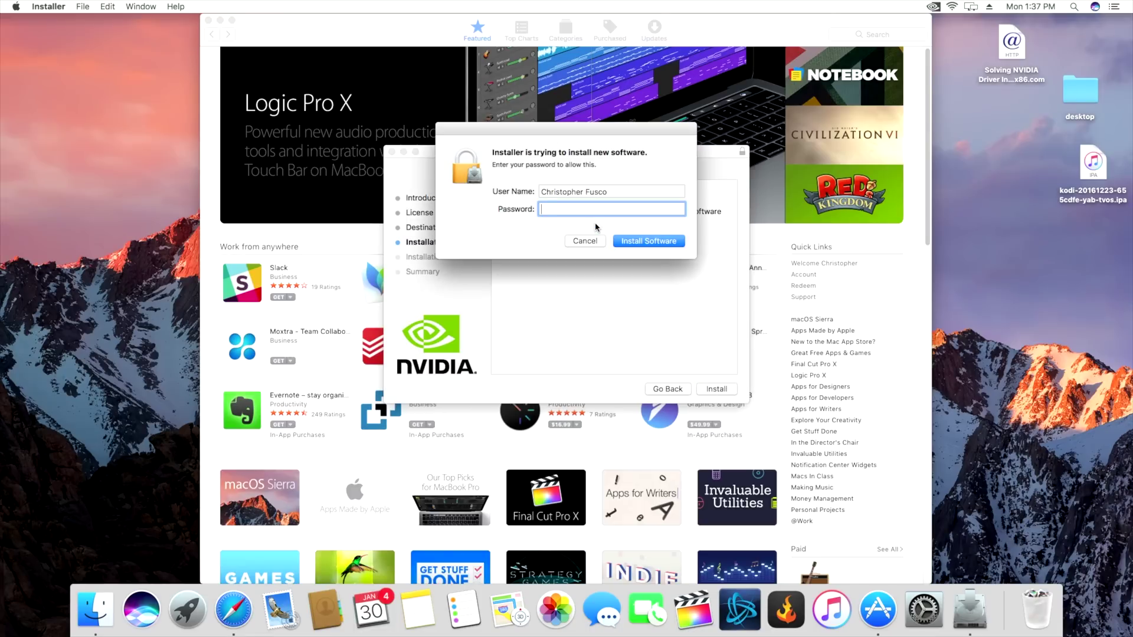
{"action": "type", "text": "•••••••••••"}
{"action": "type", "text": "•"}
{"action": "key", "text": "Return"}
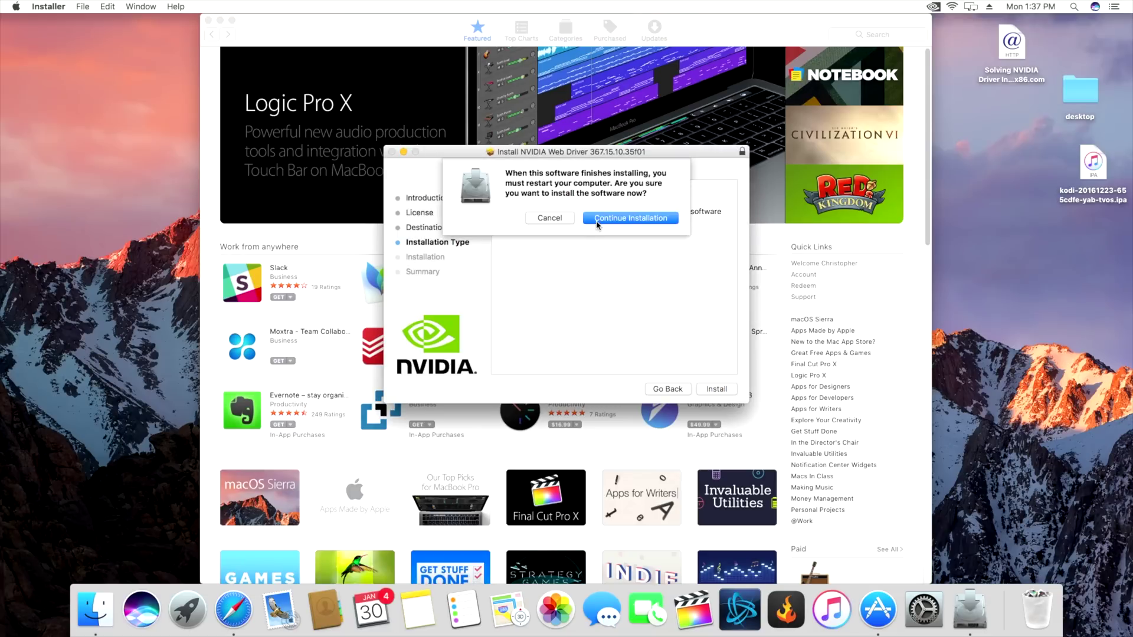
{"action": "left_click", "coordinate": [597, 223]}
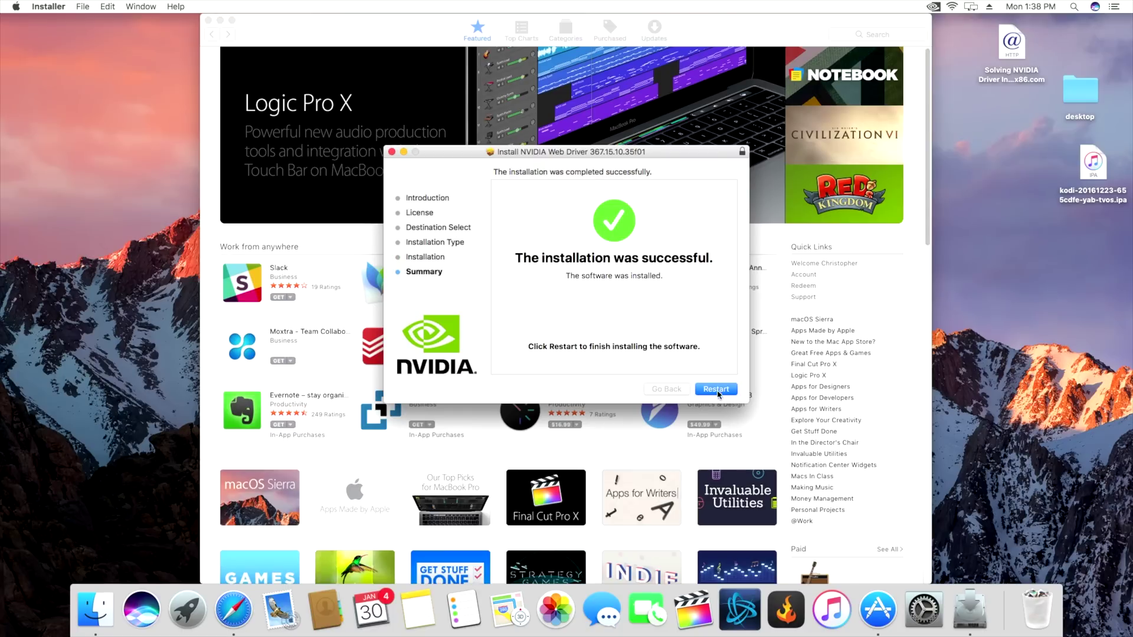
Restart after the NVIDIA driver install and log back in with the password
{"action": "left_click", "coordinate": [717, 389]}
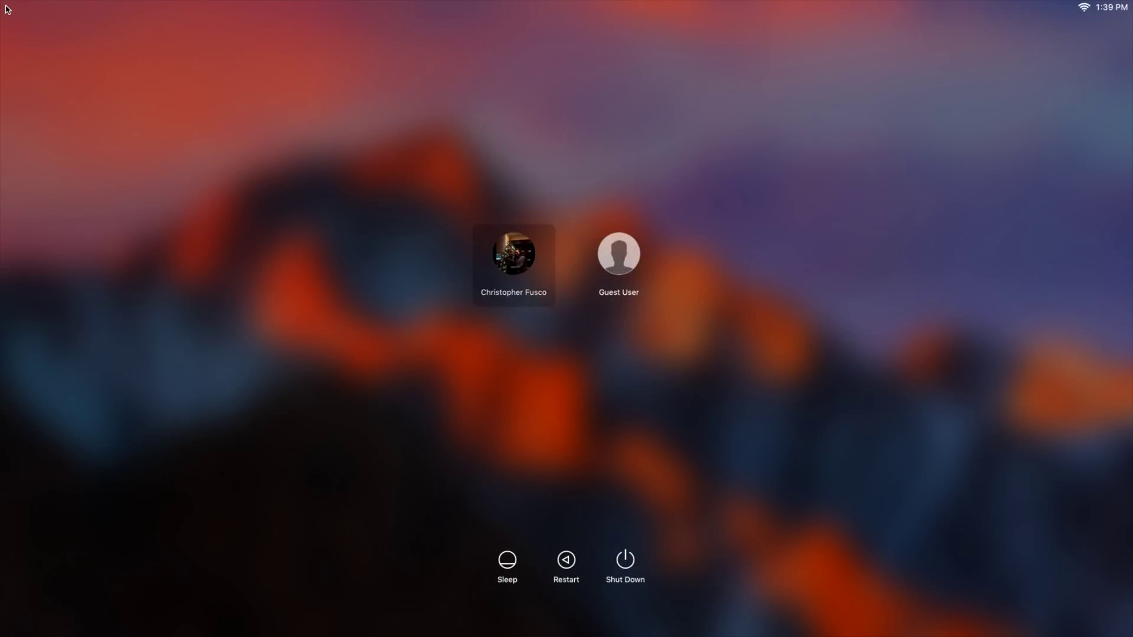
{"action": "key", "text": "Return"}
{"action": "type", "text": "••••••••••"}
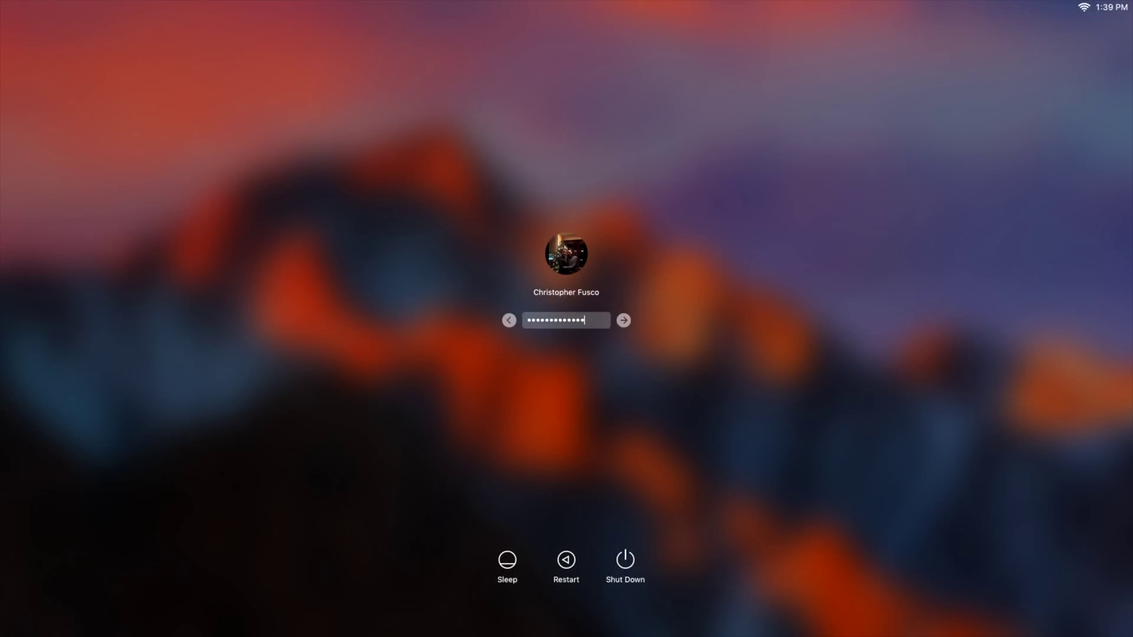
{"action": "key", "text": "Return"}
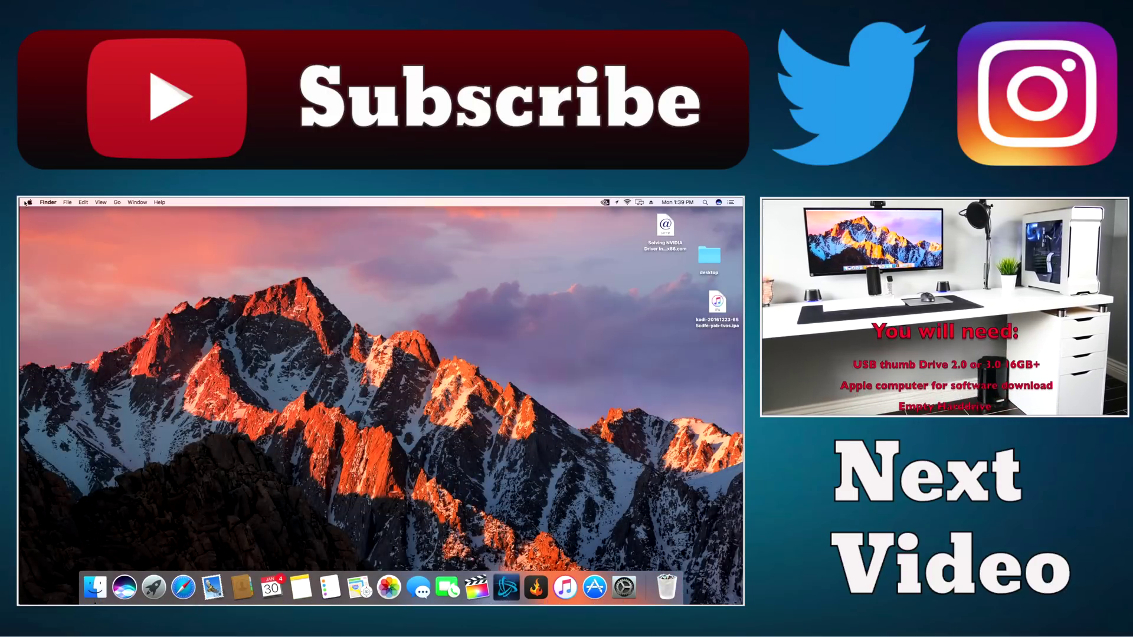
Open About This Mac from the Apple menu to check the macOS version
{"action": "left_click", "coordinate": [29, 202]}
{"action": "left_click", "coordinate": [44, 211]}
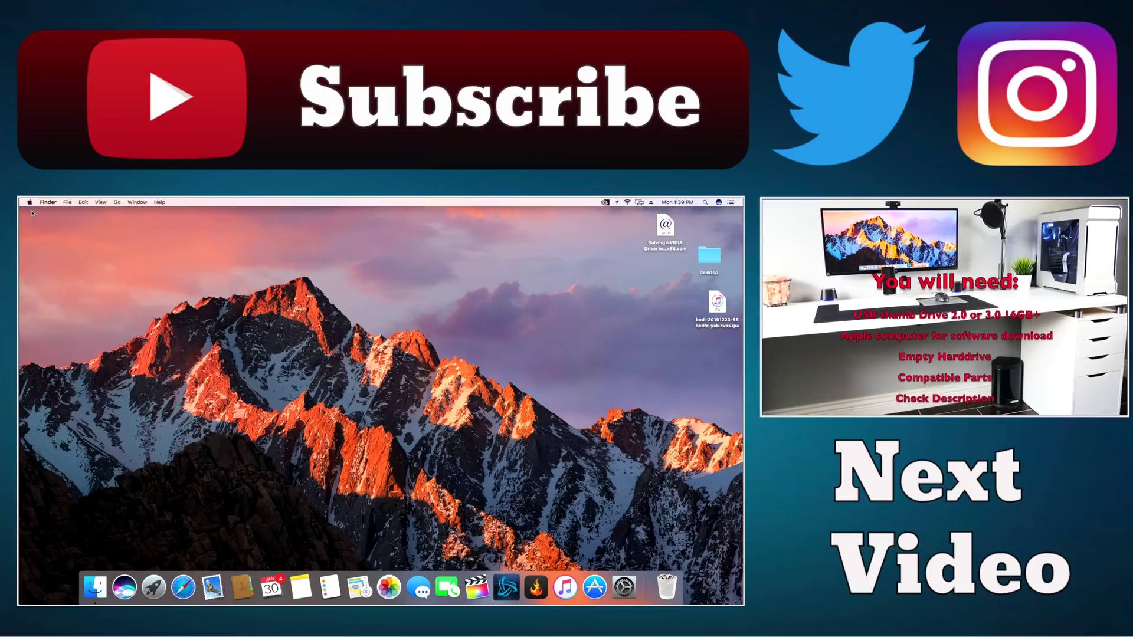